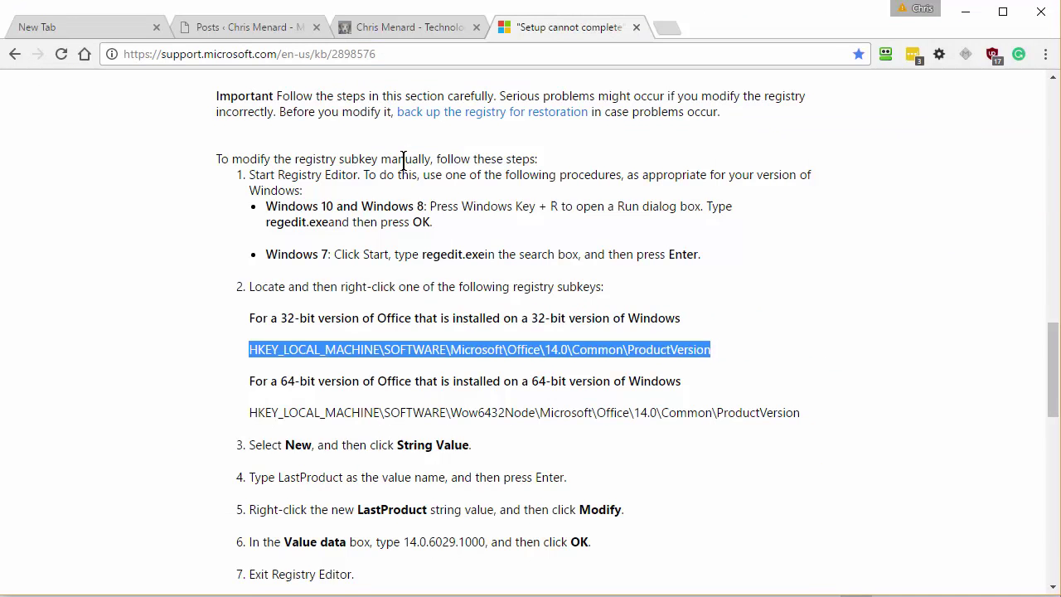
Read through the setup-error article's Symptoms, Cause and Workaround sections
{"action": "scroll", "coordinate": [420, 244], "scroll_direction": "up", "scroll_amount": 4}
{"action": "scroll", "coordinate": [421, 245], "scroll_direction": "up", "scroll_amount": 8}
{"action": "scroll", "coordinate": [420, 246], "scroll_direction": "up", "scroll_amount": 5}
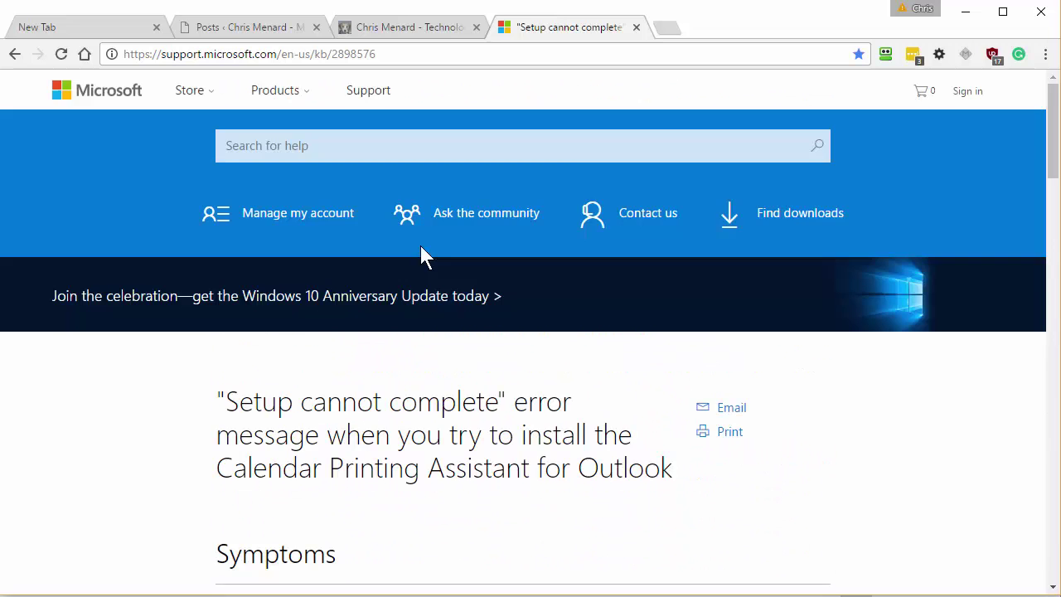
{"action": "scroll", "coordinate": [420, 246], "scroll_direction": "down", "scroll_amount": 1}
{"action": "scroll", "coordinate": [420, 245], "scroll_direction": "down", "scroll_amount": 2}
{"action": "scroll", "coordinate": [420, 245], "scroll_direction": "down", "scroll_amount": 2}
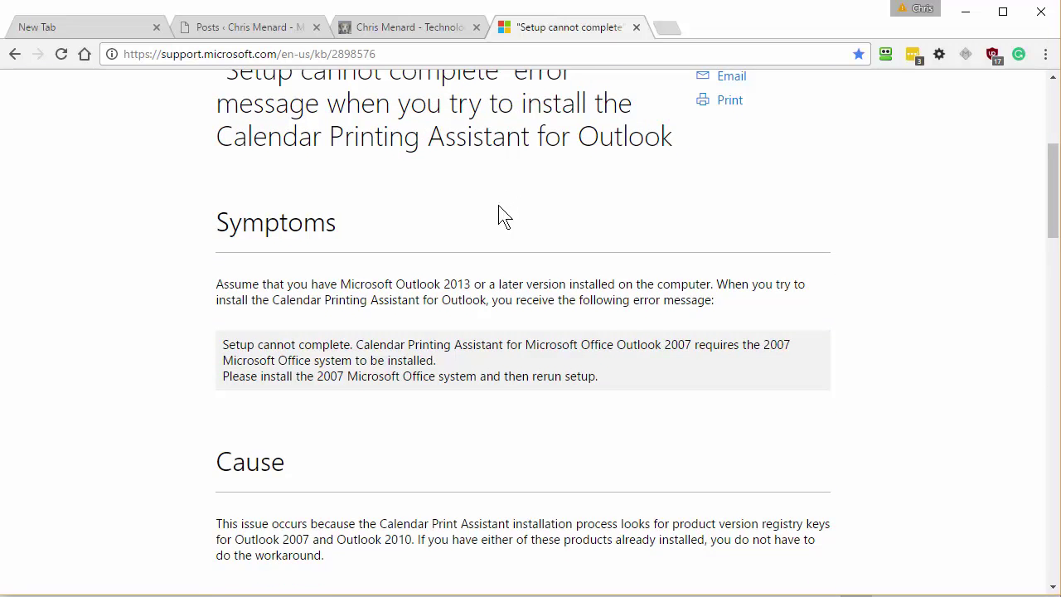
{"action": "scroll", "coordinate": [488, 313], "scroll_direction": "down", "scroll_amount": 1}
{"action": "scroll", "coordinate": [464, 303], "scroll_direction": "down", "scroll_amount": 3}
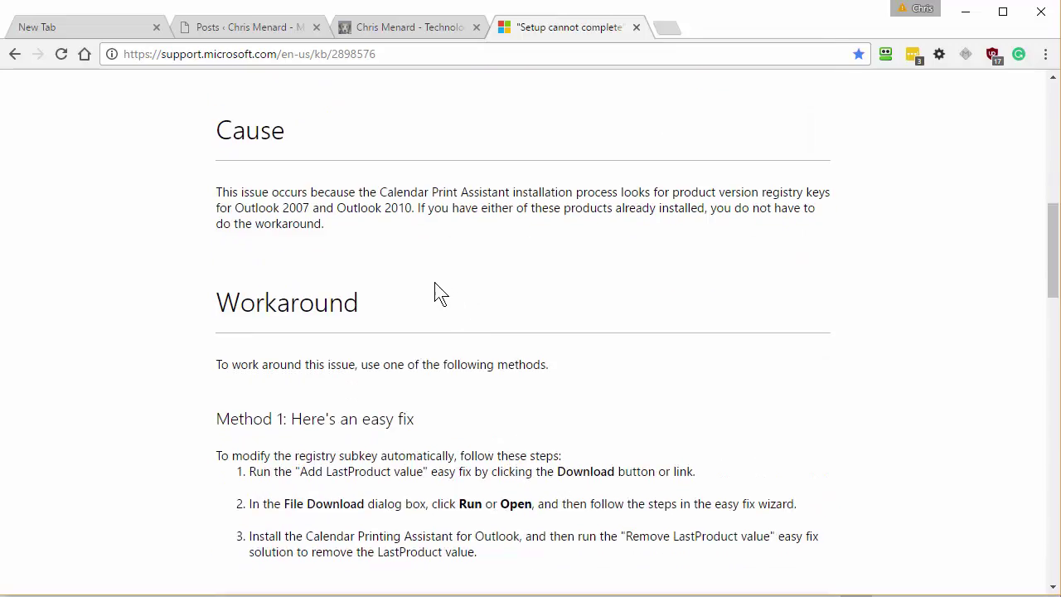
{"action": "scroll", "coordinate": [437, 294], "scroll_direction": "down", "scroll_amount": 5}
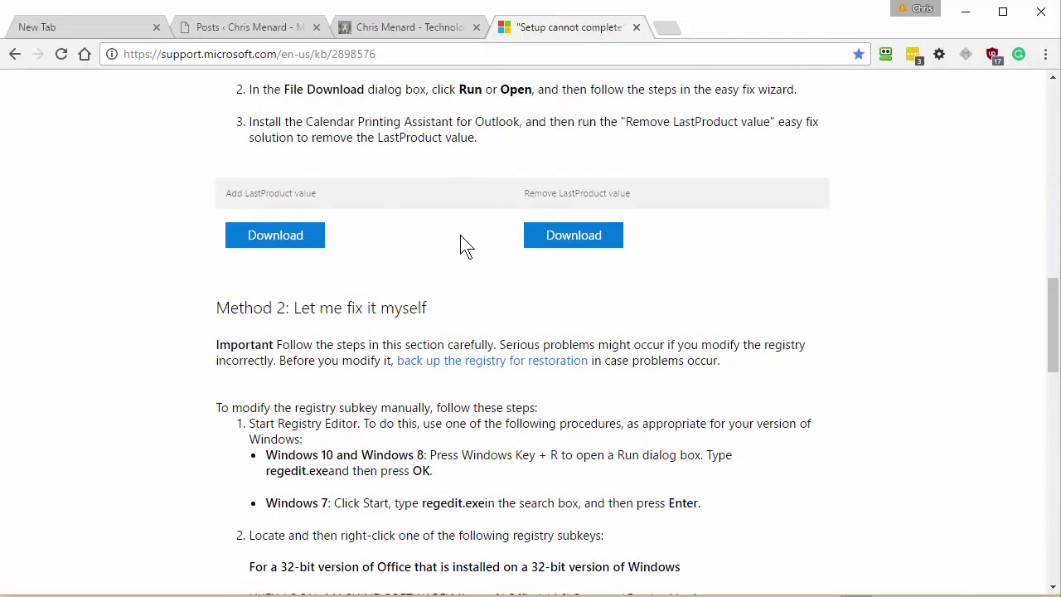
Select the 32-bit HKEY_LOCAL_MACHINE…\14.0\Common\ProductVersion registry key path
{"action": "scroll", "coordinate": [463, 237], "scroll_direction": "down", "scroll_amount": 2}
{"action": "scroll", "coordinate": [324, 112], "scroll_direction": "down", "scroll_amount": 1}
{"action": "scroll", "coordinate": [332, 141], "scroll_direction": "up", "scroll_amount": 1}
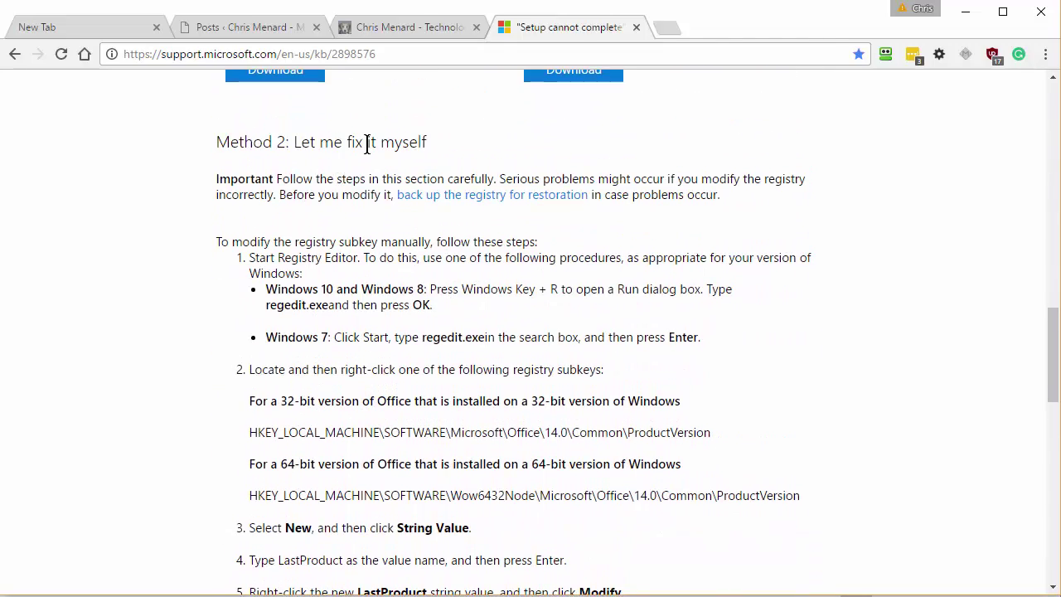
{"action": "scroll", "coordinate": [389, 207], "scroll_direction": "down", "scroll_amount": 1}
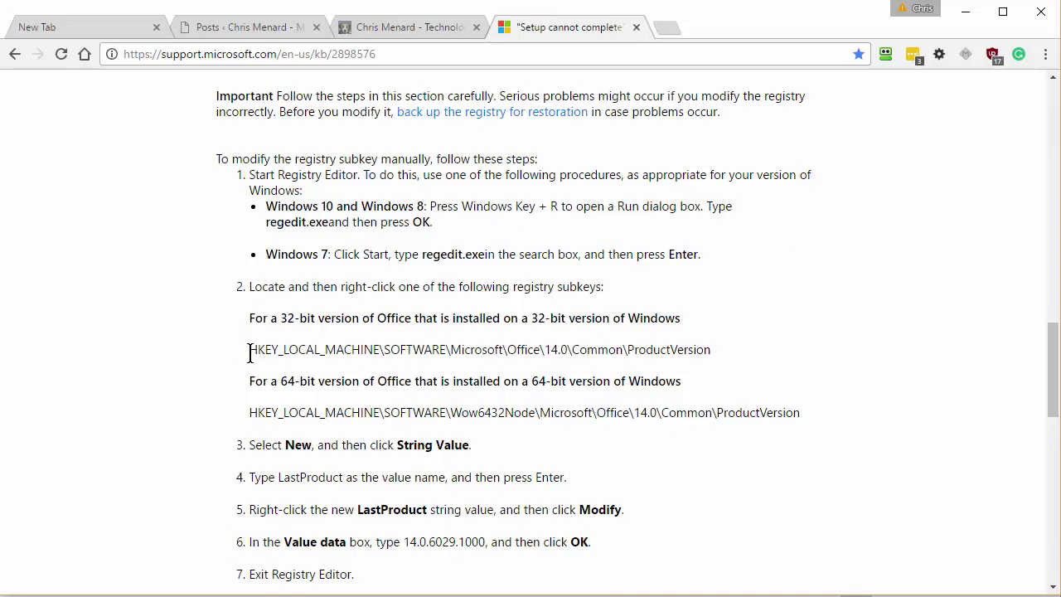
{"action": "left_click_drag", "start_coordinate": [251, 350], "coordinate": [515, 334]}
{"action": "triple_click", "coordinate": [647, 355]}
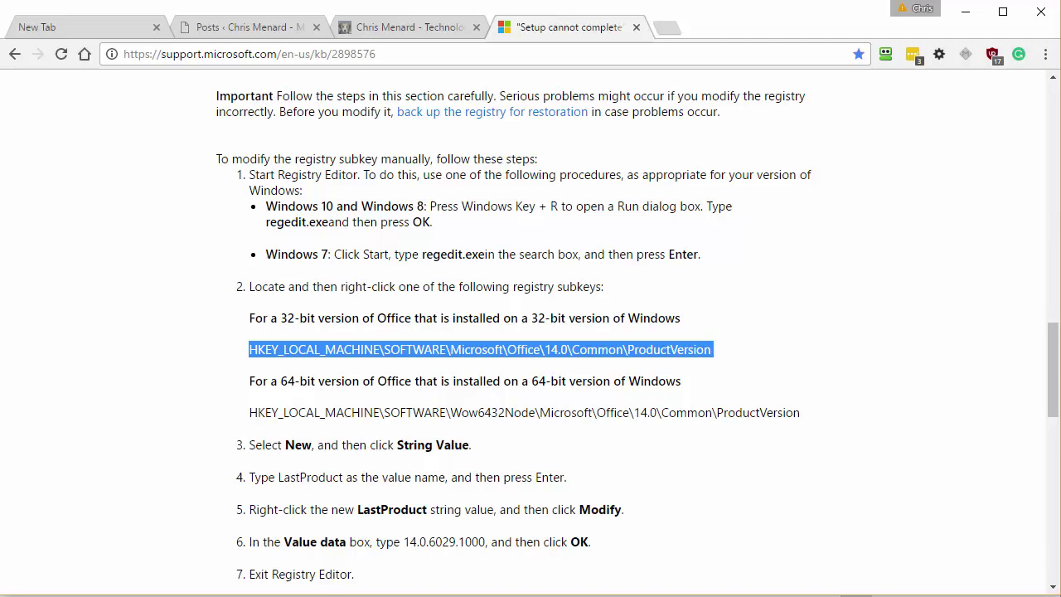
In Registry Editor, inspect the ProductVersion key's unset (Default) value, then minimize the editor
{"action": "key", "text": "alt+Tab"}
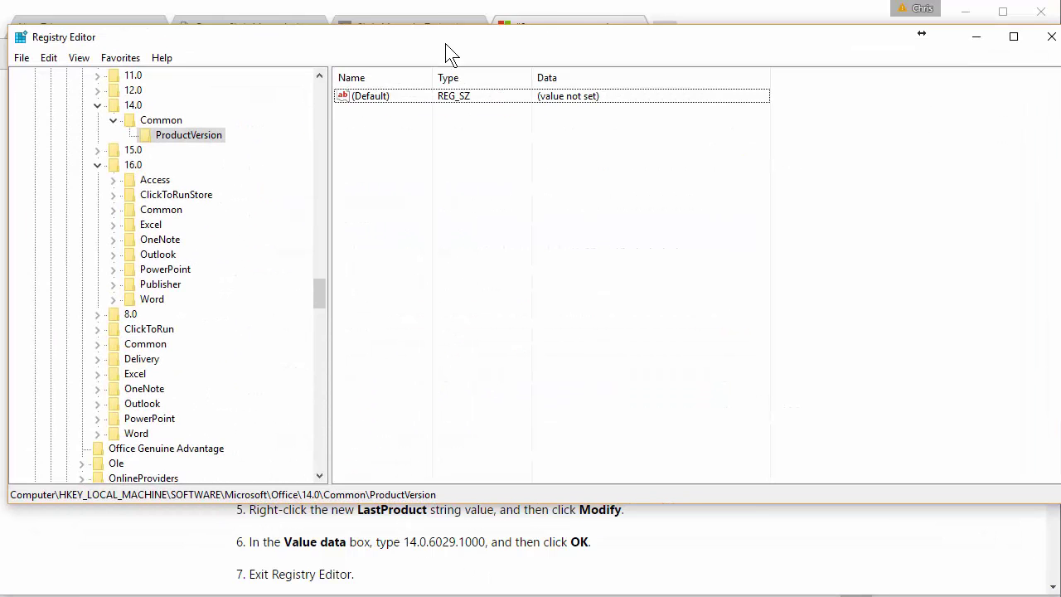
{"action": "left_click_drag", "start_coordinate": [445, 47], "coordinate": [471, 395]}
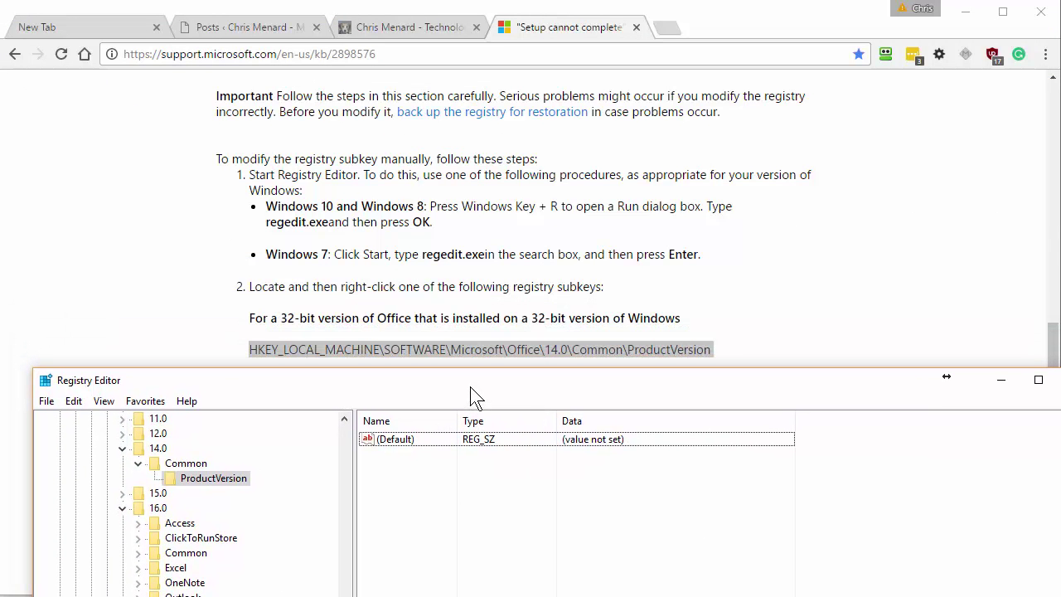
{"action": "left_click_drag", "start_coordinate": [475, 396], "coordinate": [445, 47]}
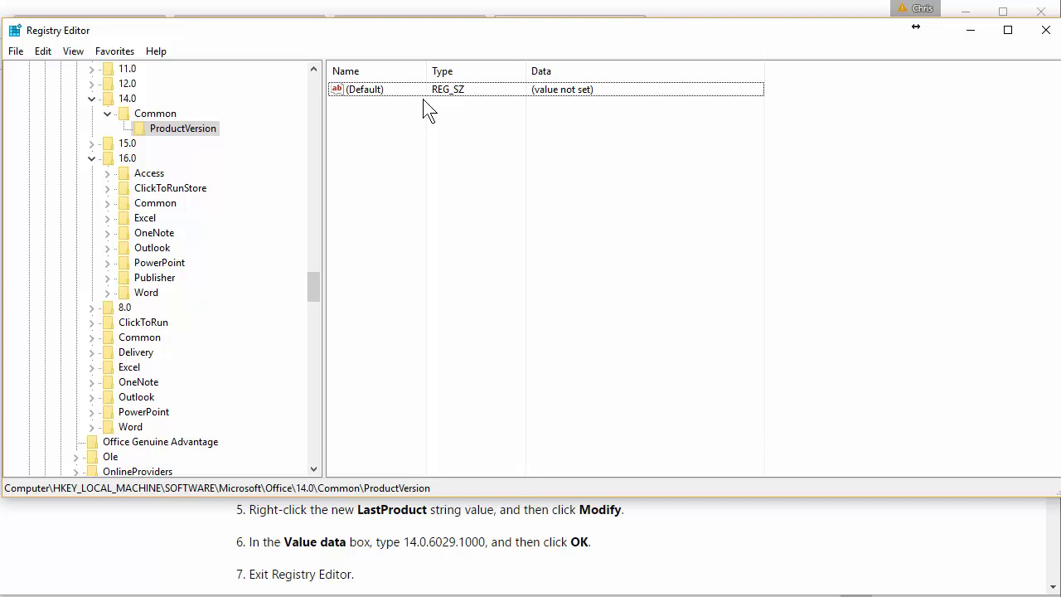
{"action": "left_click", "coordinate": [437, 94]}
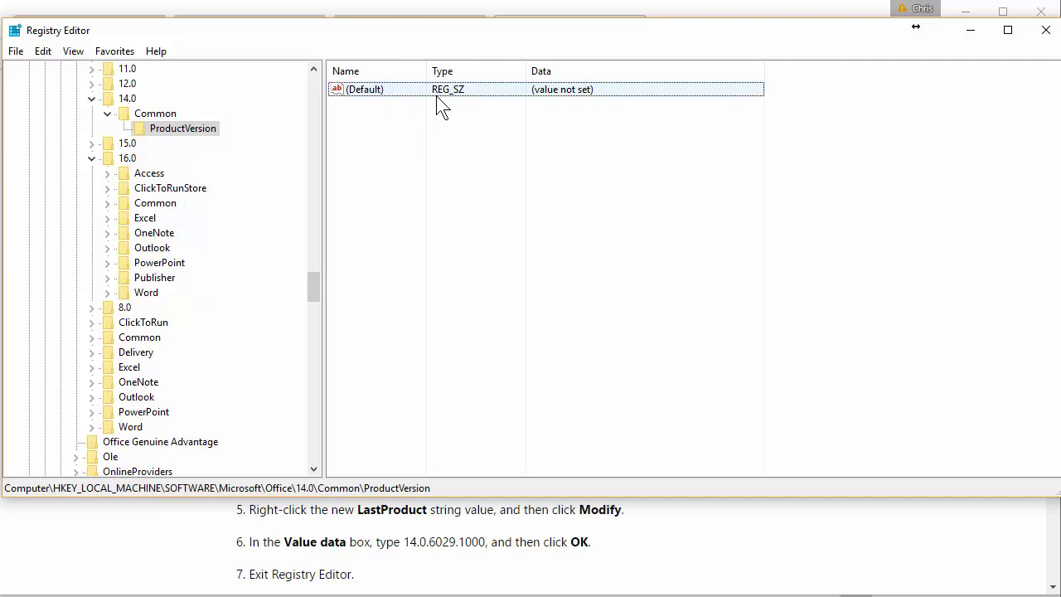
{"action": "left_click", "coordinate": [972, 35]}
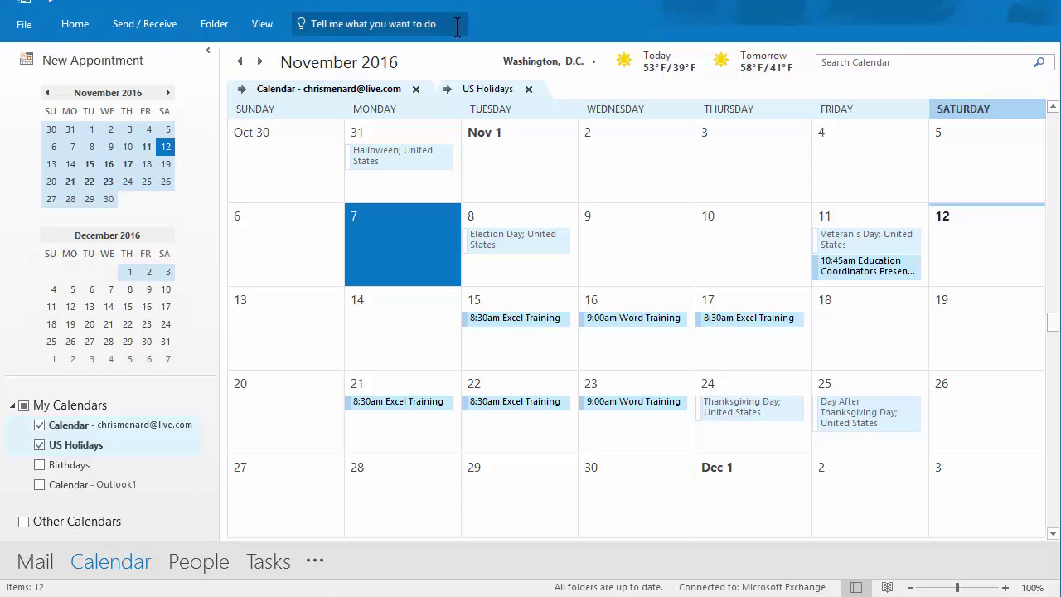
Open Outlook Options from the File backstage view
{"action": "left_click", "coordinate": [24, 25]}
{"action": "left_click", "coordinate": [42, 380]}
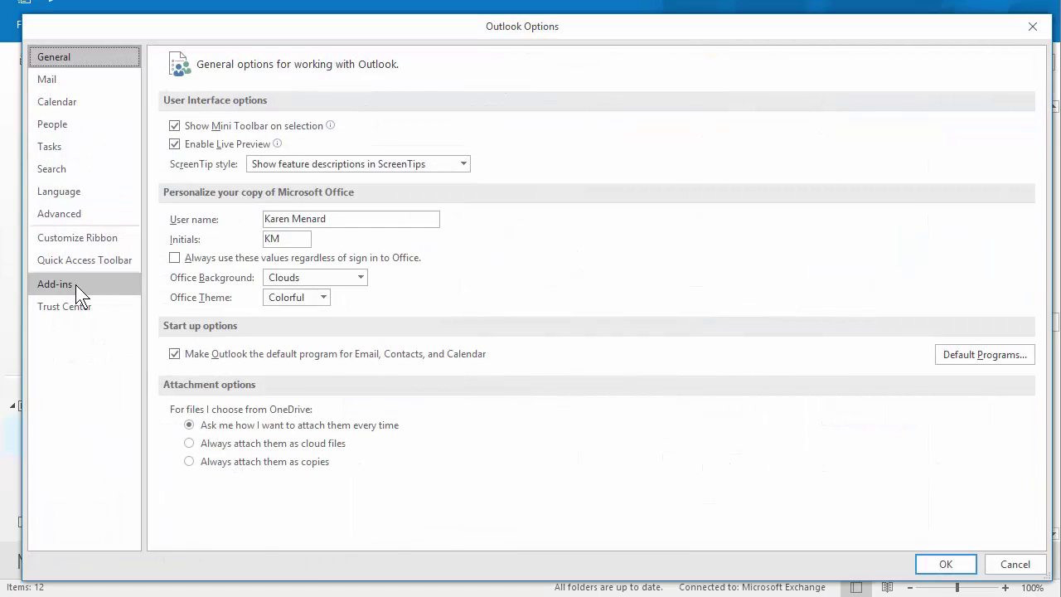
Check the Calendar Printing Assistant for Outlook 2007 Addin under Add-ins, then close Options with OK
{"action": "left_click", "coordinate": [75, 284]}
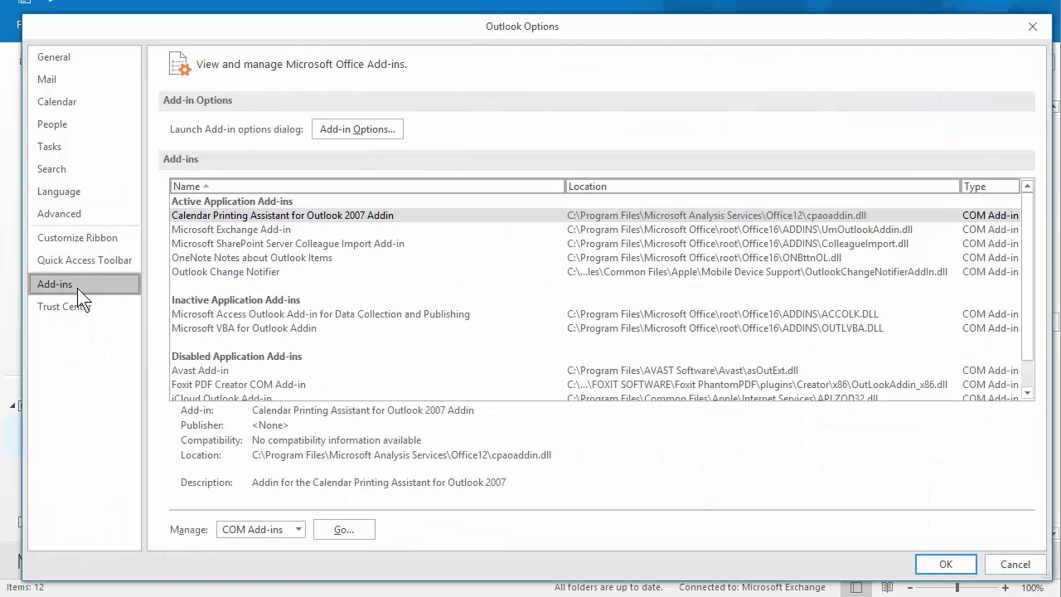
{"action": "left_click", "coordinate": [239, 216]}
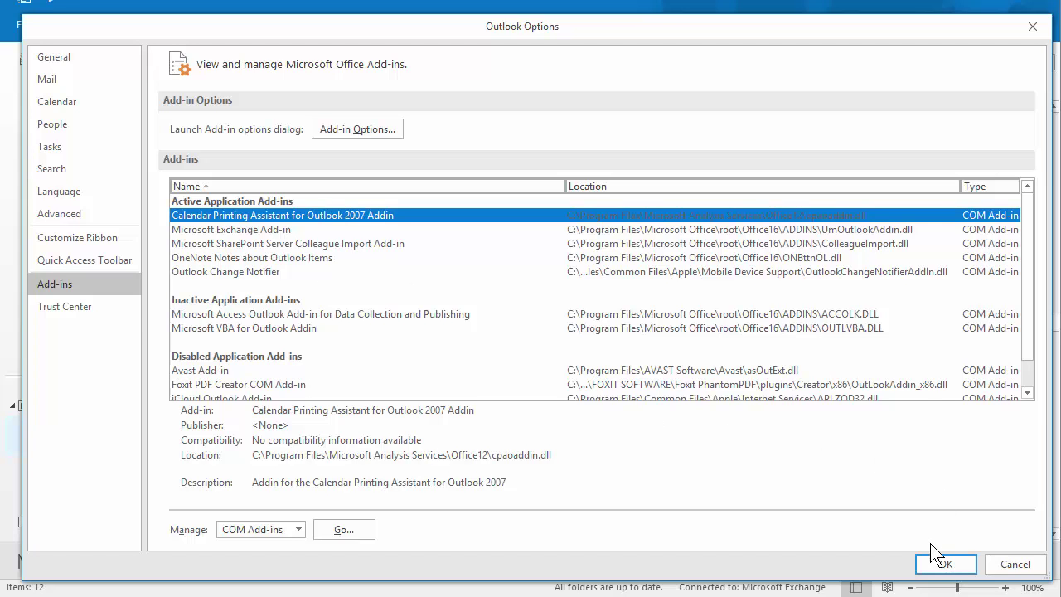
{"action": "left_click", "coordinate": [946, 565]}
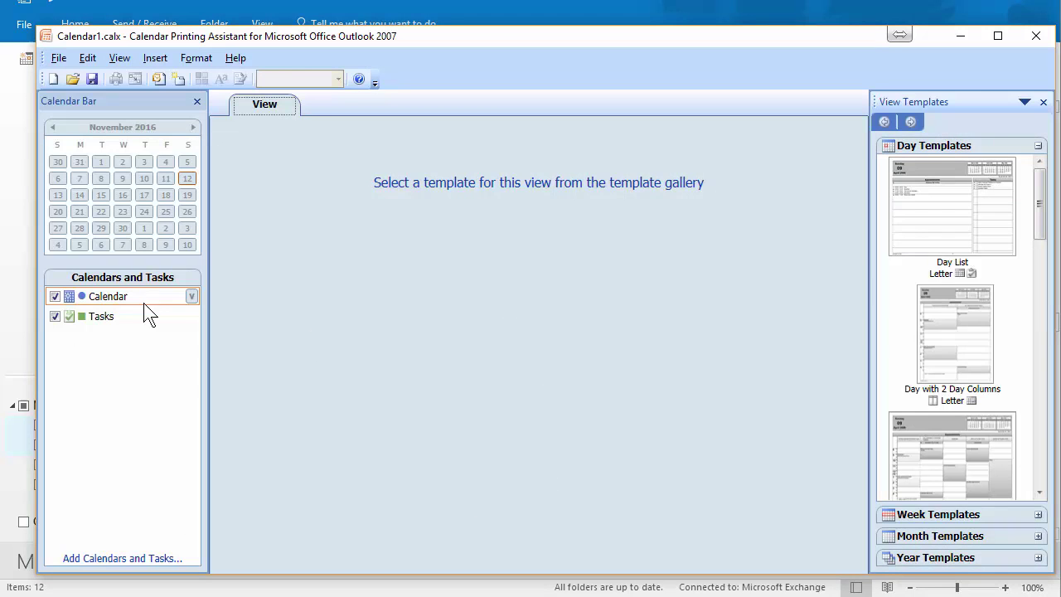
Scroll the View Templates pane toward the week templates
{"action": "scroll", "coordinate": [917, 490], "scroll_direction": "down", "scroll_amount": 1}
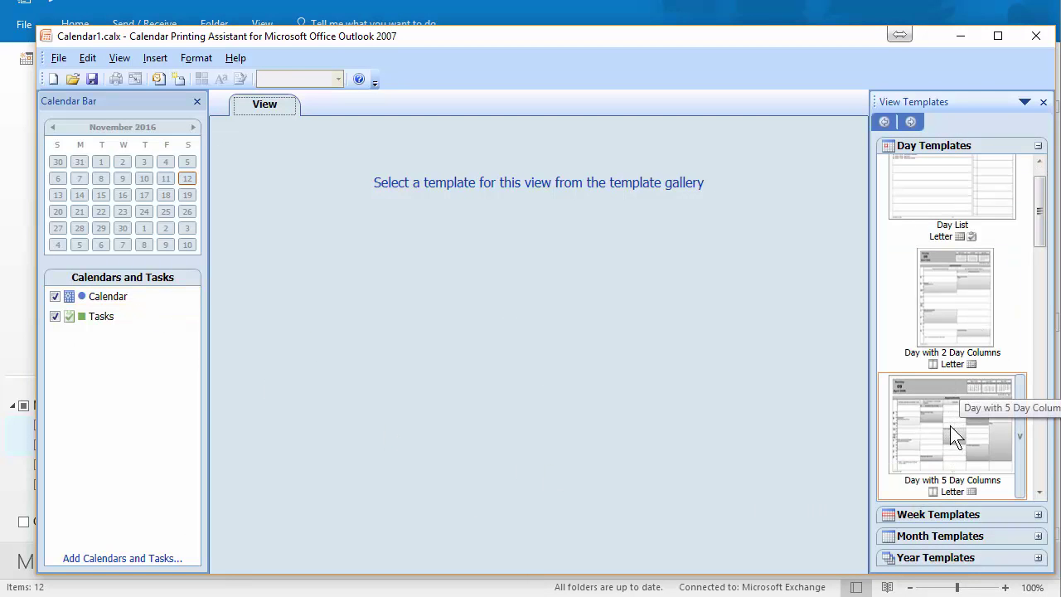
Apply the Standard Week 01 template and preview the week of November 20–26
{"action": "left_click", "coordinate": [937, 515]}
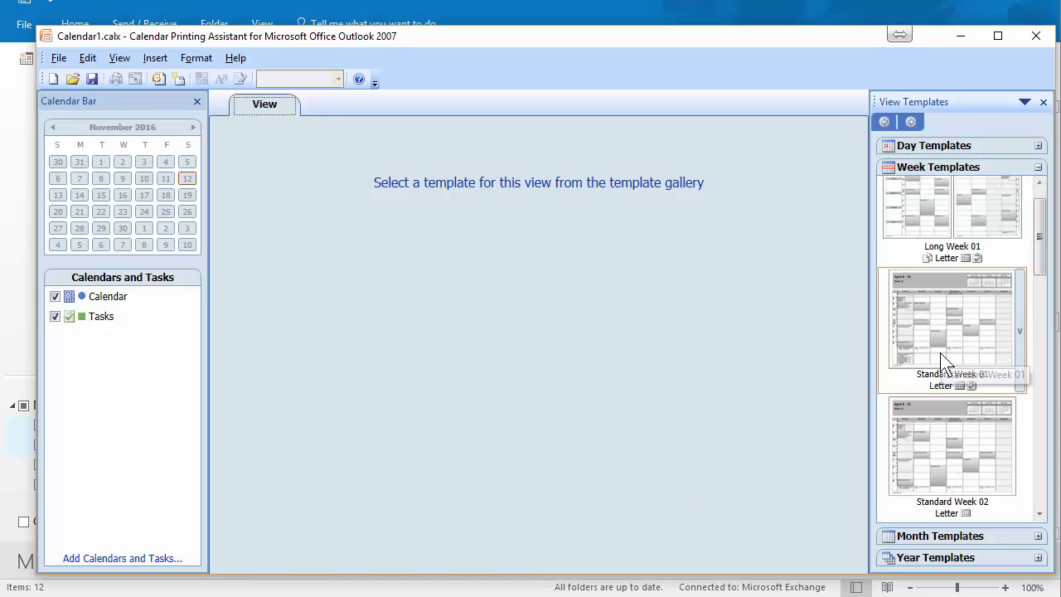
{"action": "left_click", "coordinate": [954, 349]}
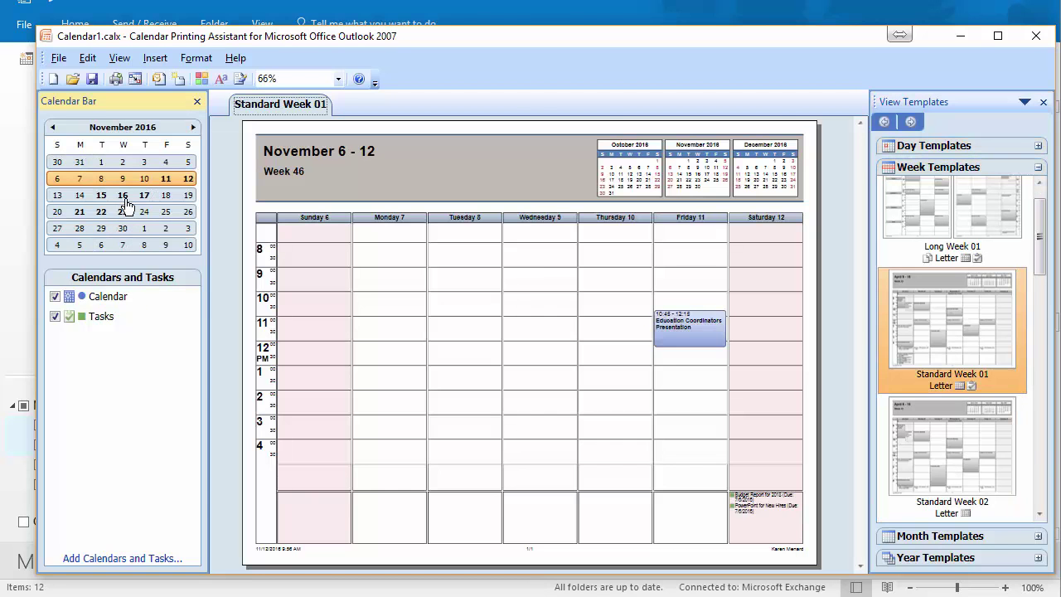
{"action": "left_click", "coordinate": [125, 201]}
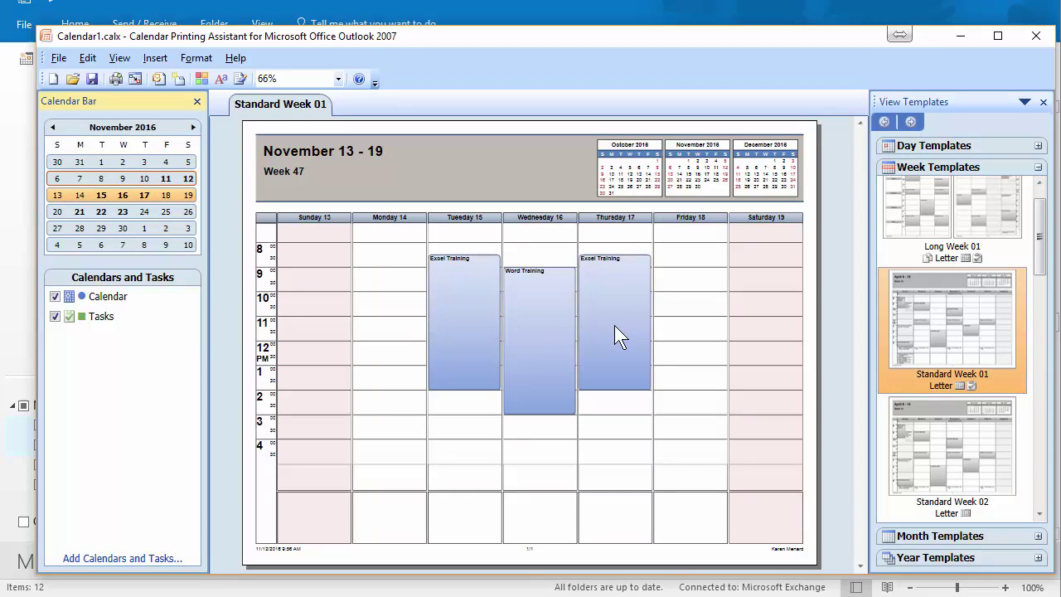
{"action": "left_click", "coordinate": [141, 217]}
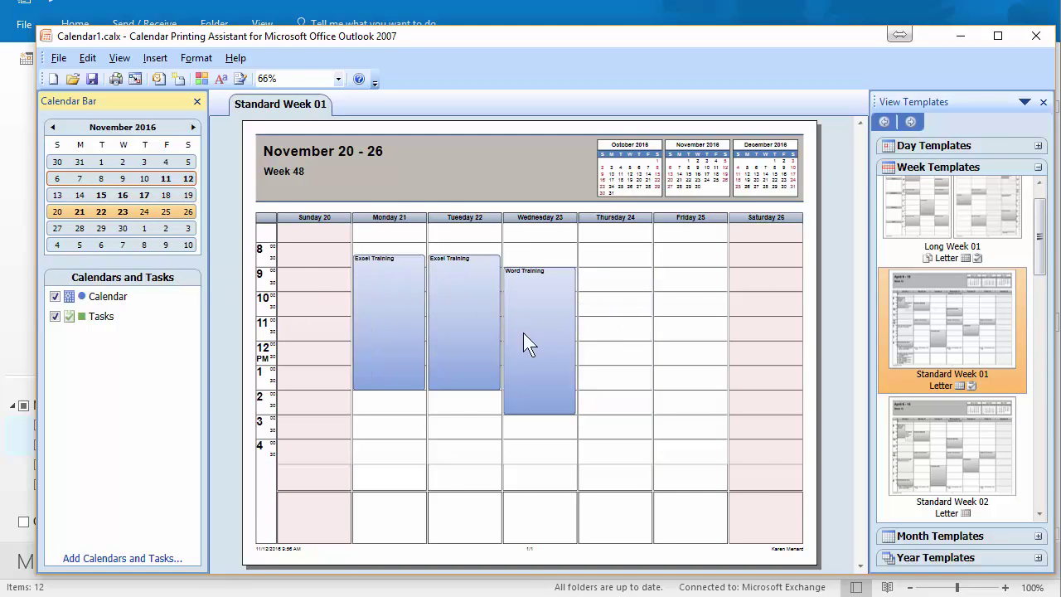
Add the US Holidays calendar to the week layout, then close the assistant without saving
{"action": "left_click", "coordinate": [122, 558]}
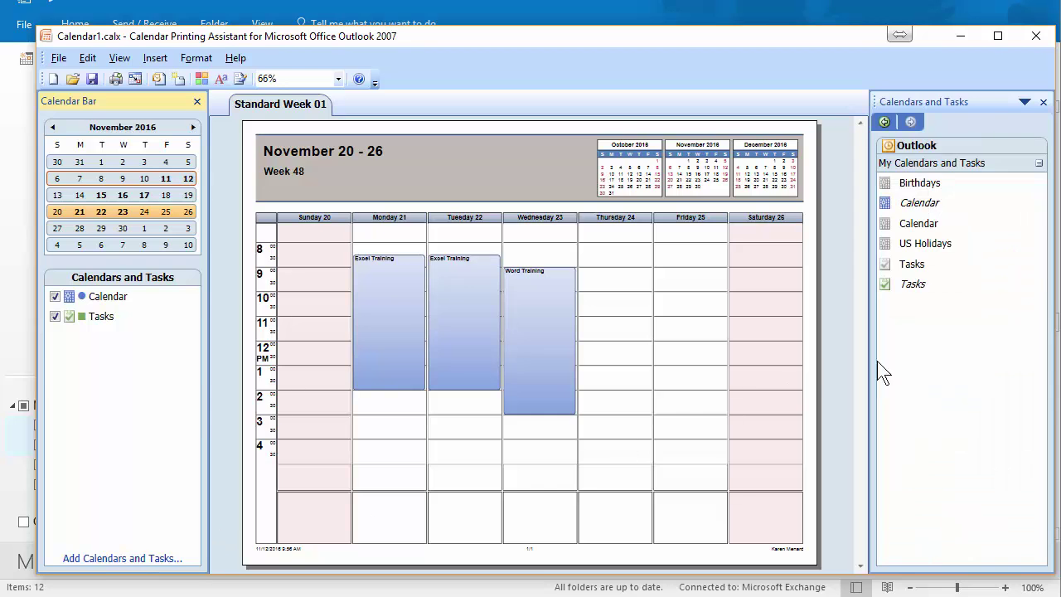
{"action": "double_click", "coordinate": [889, 252]}
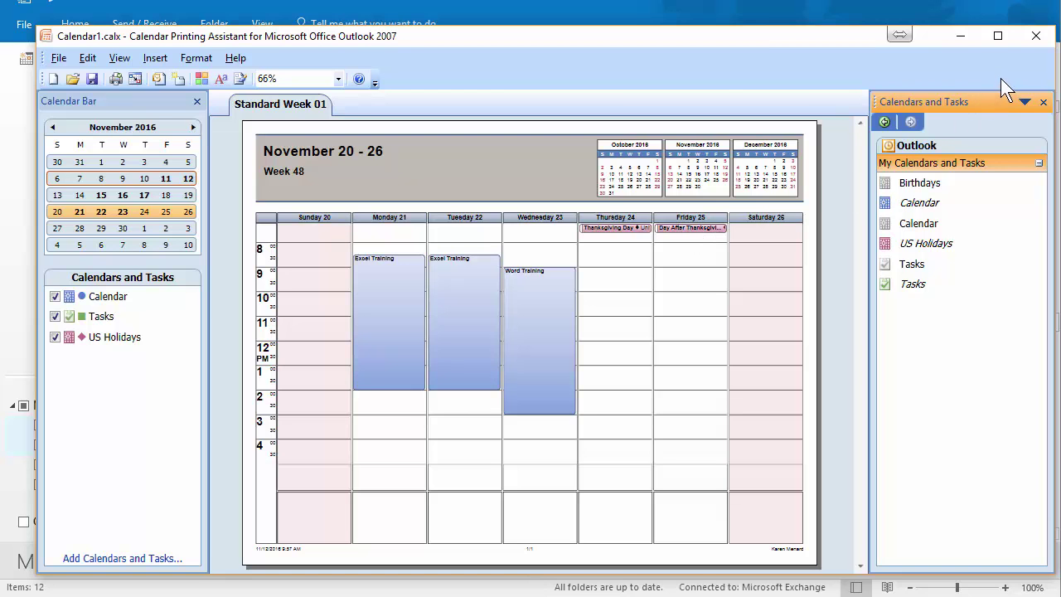
{"action": "left_click_drag", "start_coordinate": [730, 36], "coordinate": [712, 50]}
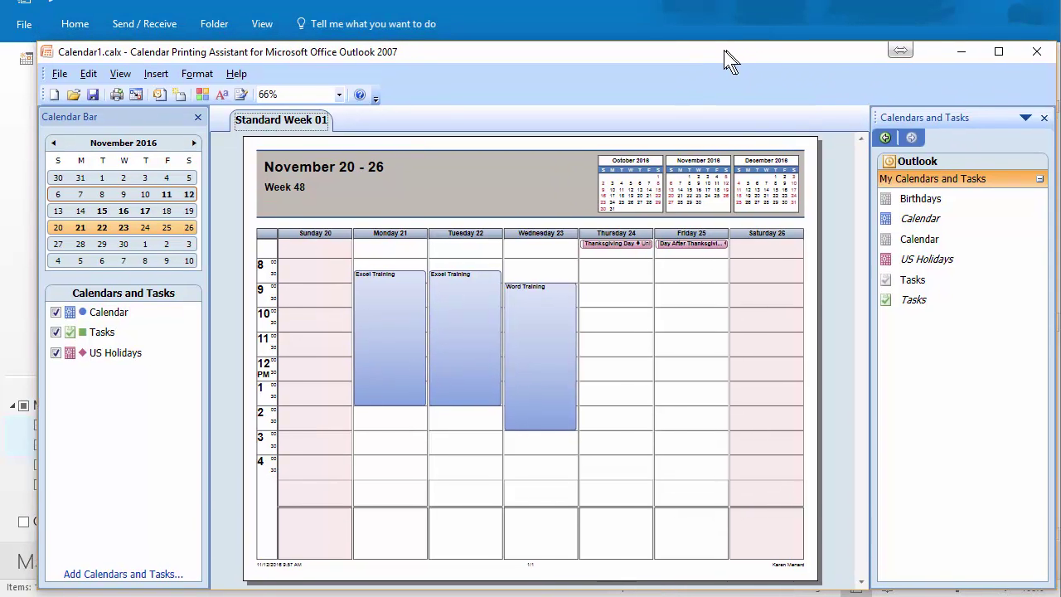
{"action": "left_click", "coordinate": [1016, 51]}
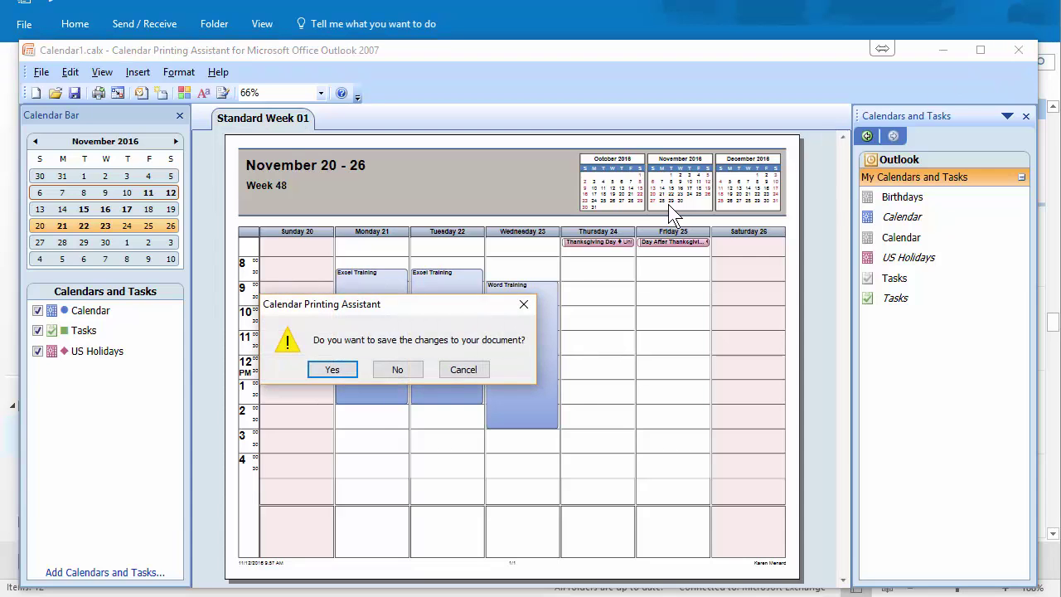
{"action": "left_click", "coordinate": [397, 369]}
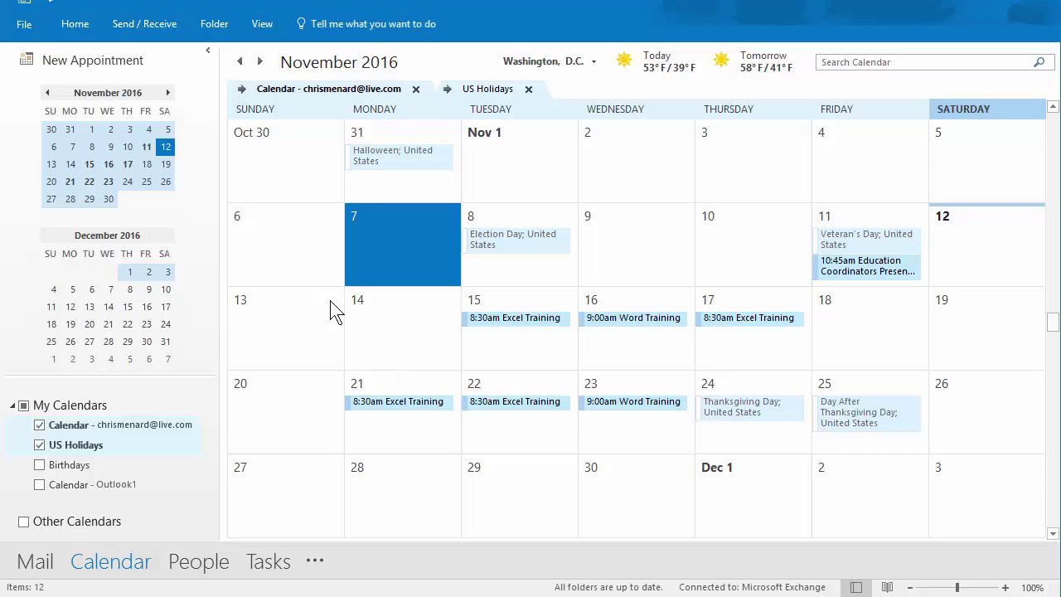
Open File > Options and view the Add-ins page listing Calendar Printing Assistant
{"action": "left_click", "coordinate": [24, 23]}
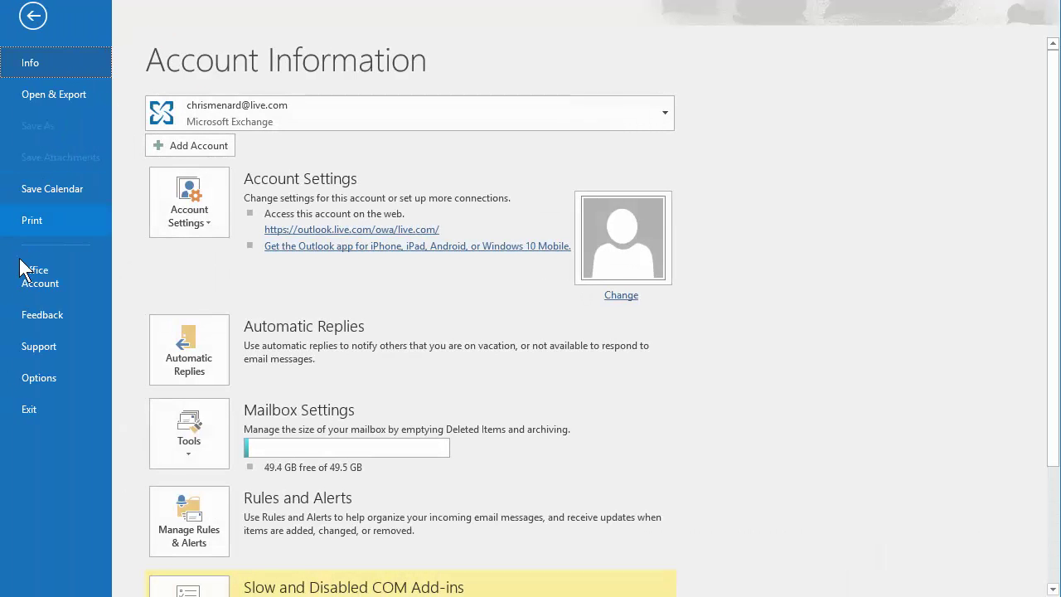
{"action": "left_click", "coordinate": [42, 378]}
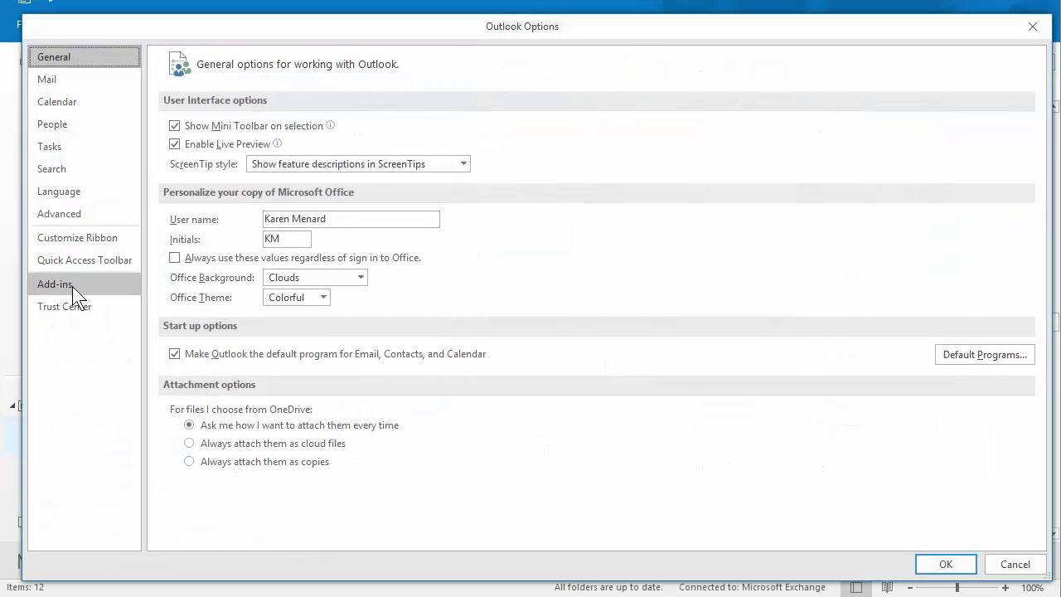
{"action": "left_click", "coordinate": [72, 285]}
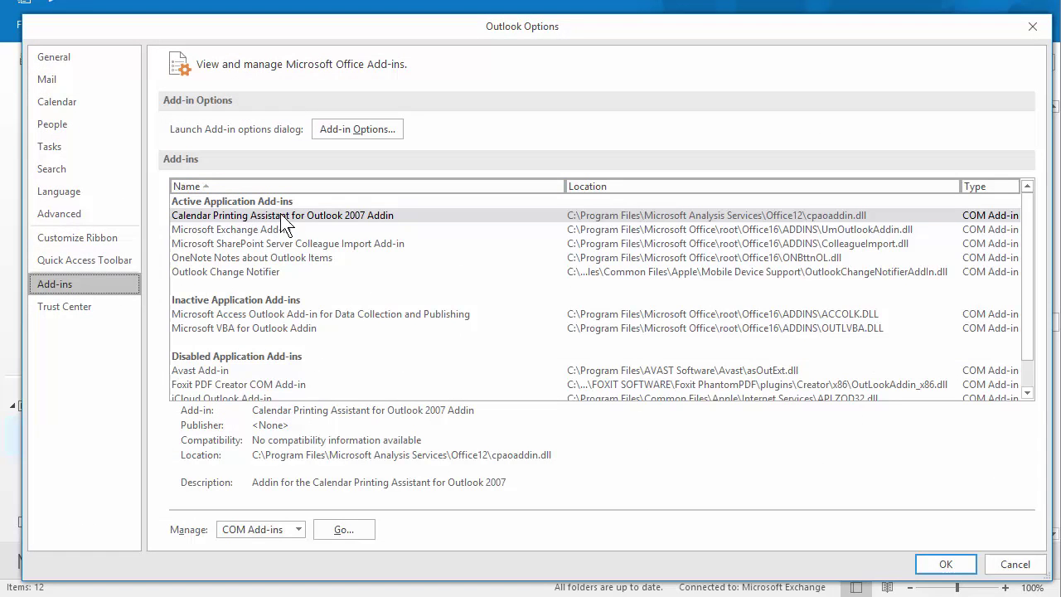